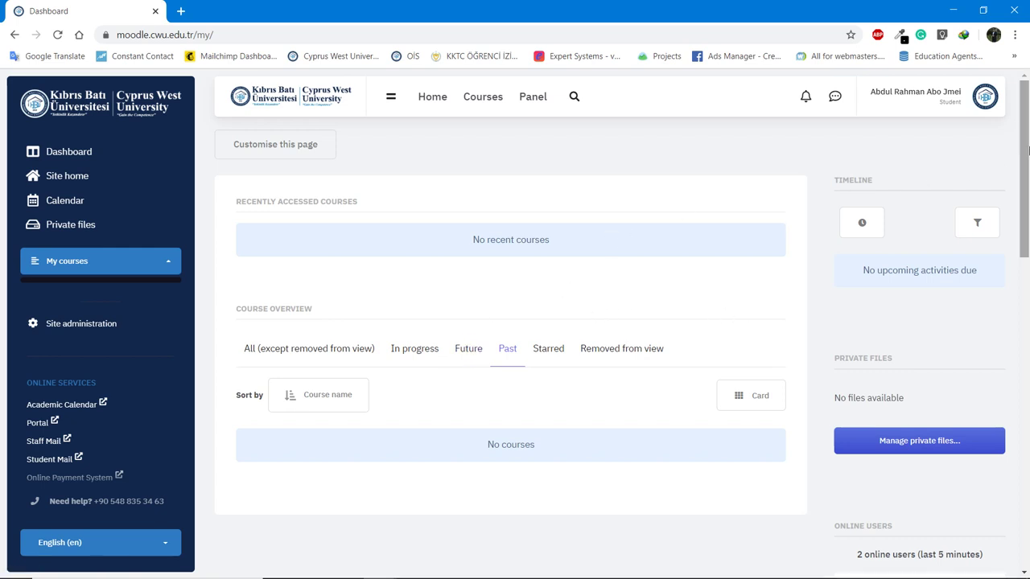
# - Collapse the My courses list in the Dashboard's left sidebar
pyautogui.moveTo(1024, 143)
pyautogui.mouseDown()
pyautogui.moveTo(1027, 186)
pyautogui.moveTo(298, 257)
pyautogui.mouseUp()
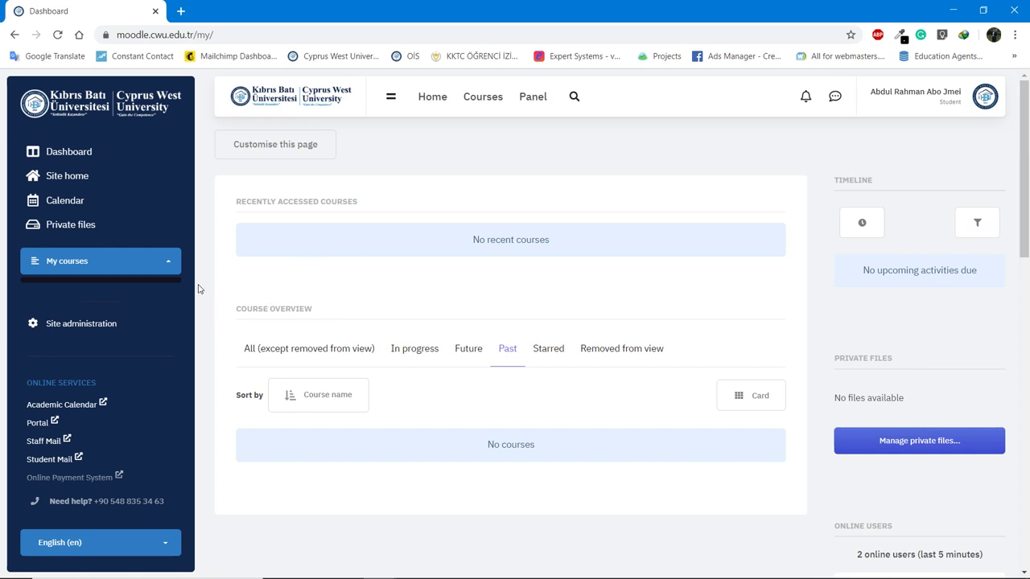
pyautogui.click(112, 267)
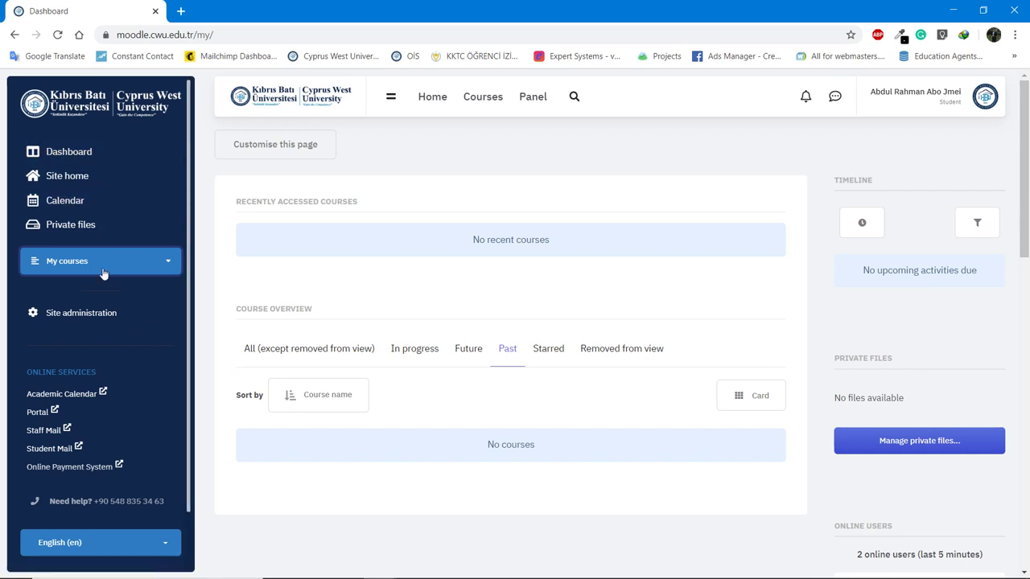
# - Open the MATHEMATICS II course from the Courses catalogue
pyautogui.click(483, 96)
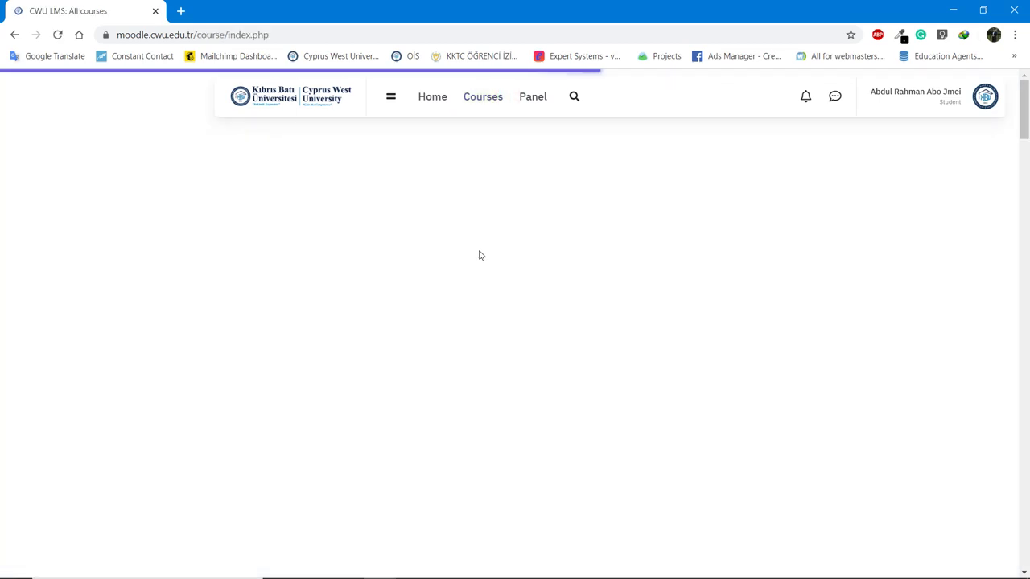
pyautogui.scroll(-3, 498, 335)
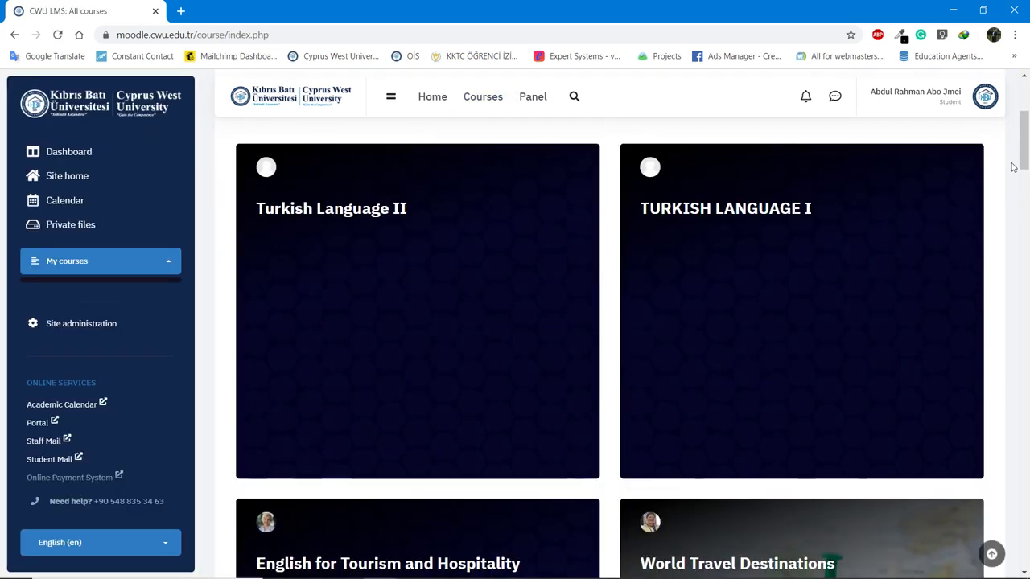
pyautogui.scroll(-4, 457, 347)
pyautogui.scroll(-12, 545, 294)
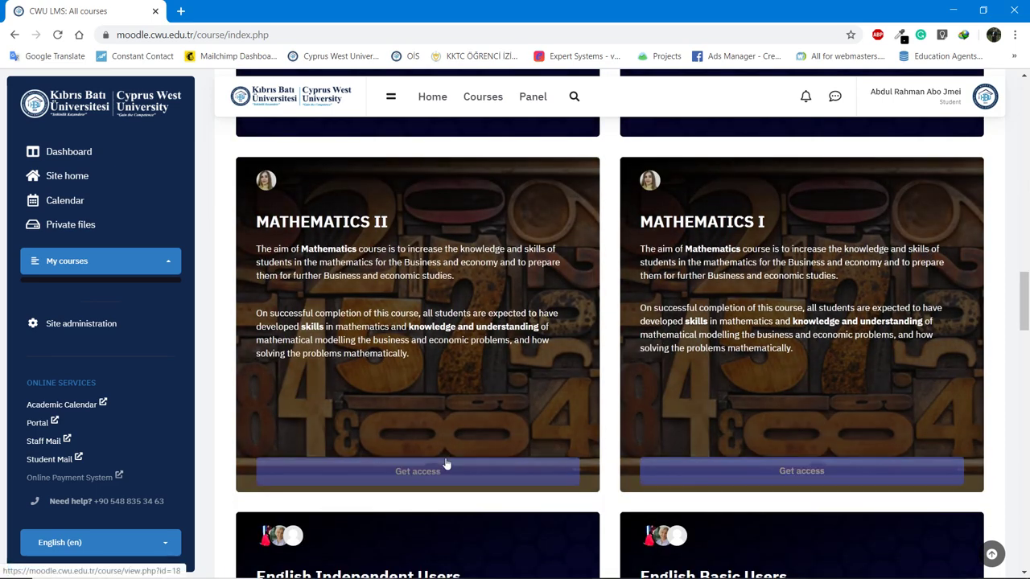
pyautogui.click(433, 466)
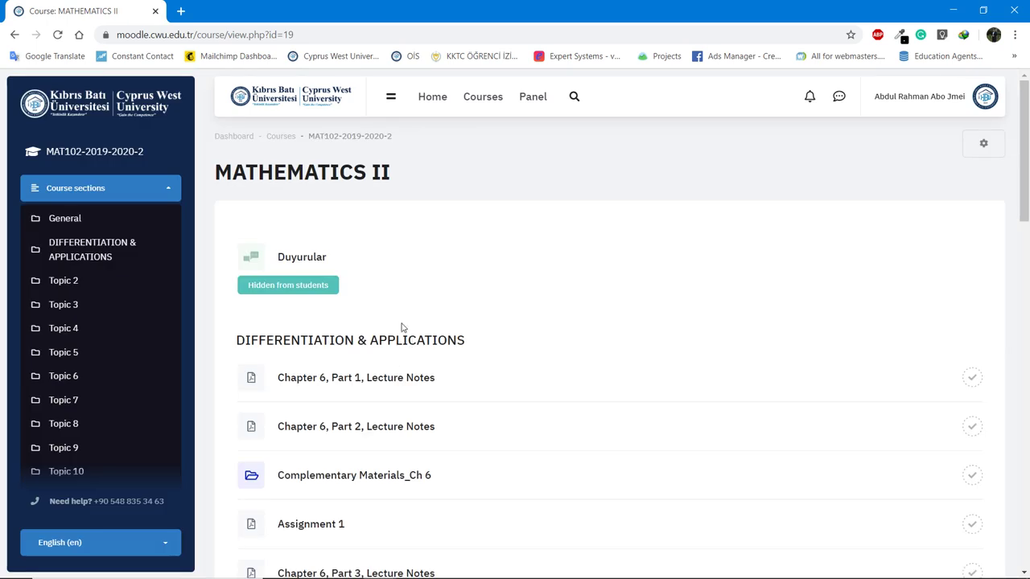
# - Scroll the MATHEMATICS II course page down to the MAT102 - 26/03/2020 Zoom item
pyautogui.scroll(-3, 404, 329)
pyautogui.scroll(2, 418, 323)
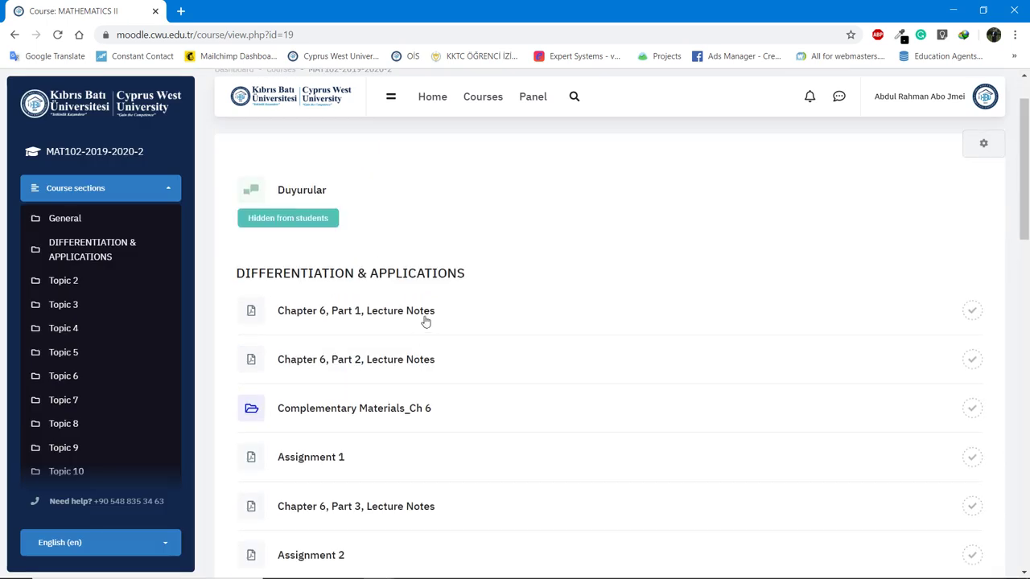
pyautogui.scroll(1, 442, 278)
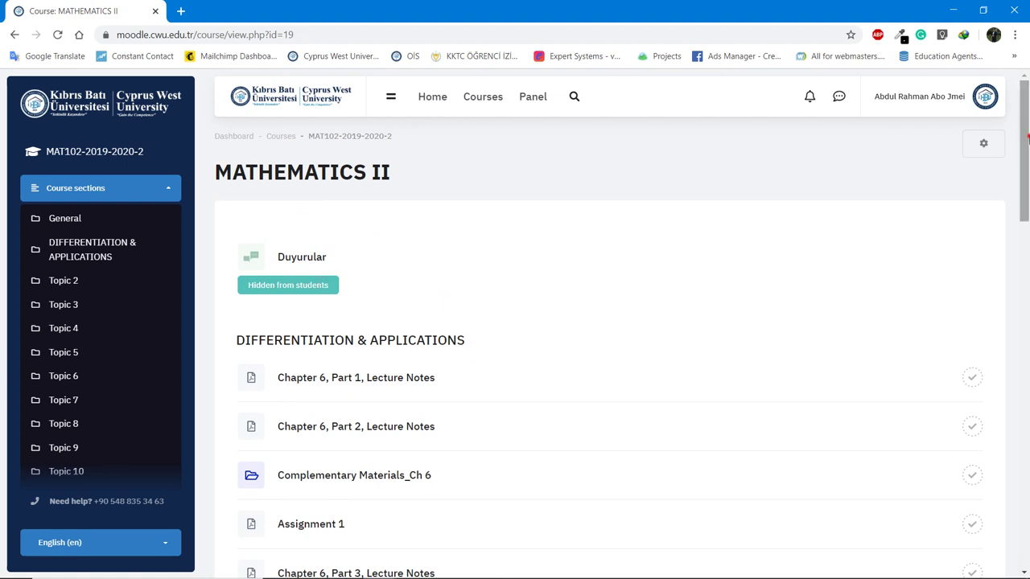
pyautogui.scroll(-2, 482, 268)
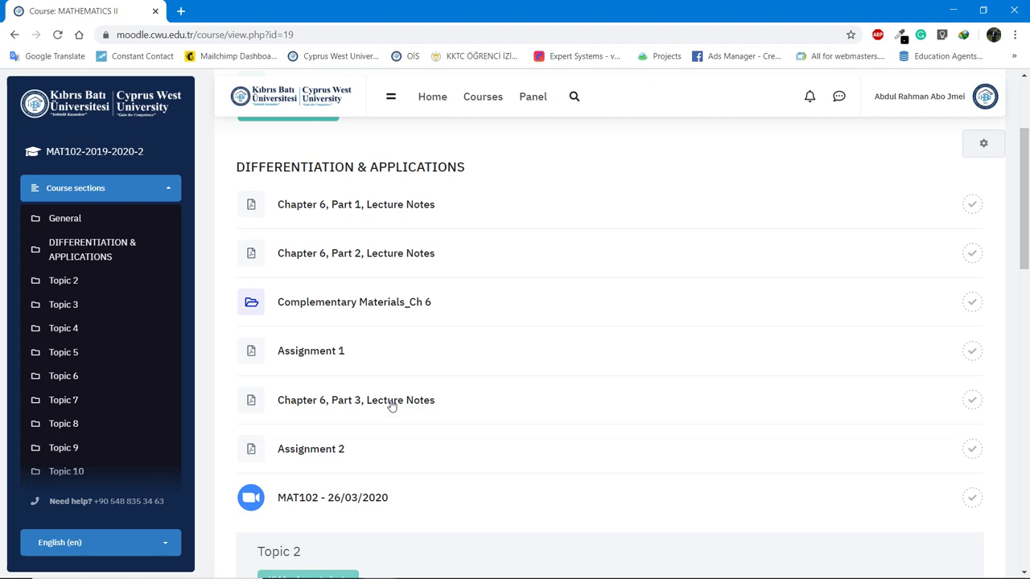
pyautogui.scroll(-2, 838, 308)
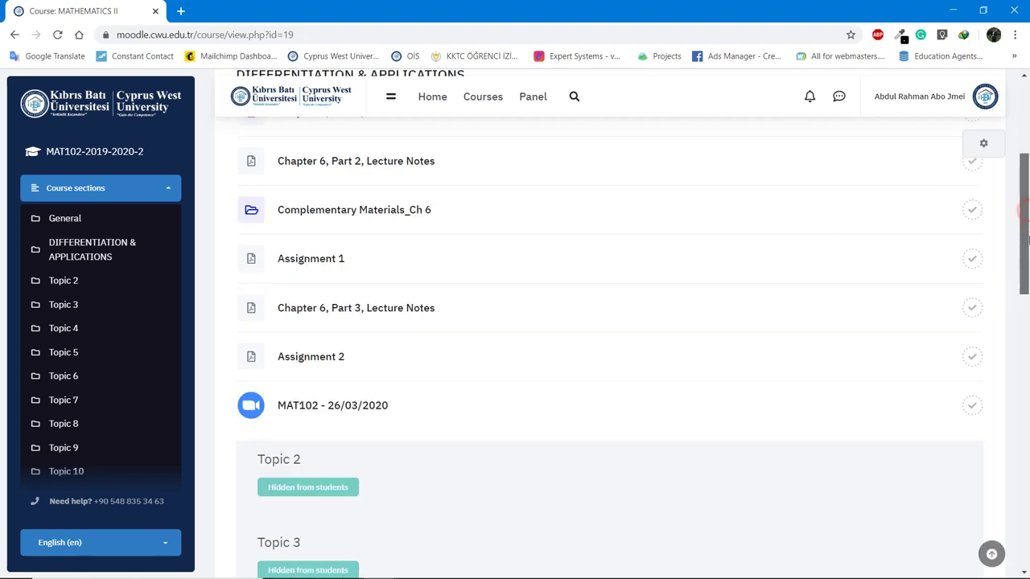
pyautogui.scroll(3, 348, 292)
pyautogui.scroll(-3, 348, 292)
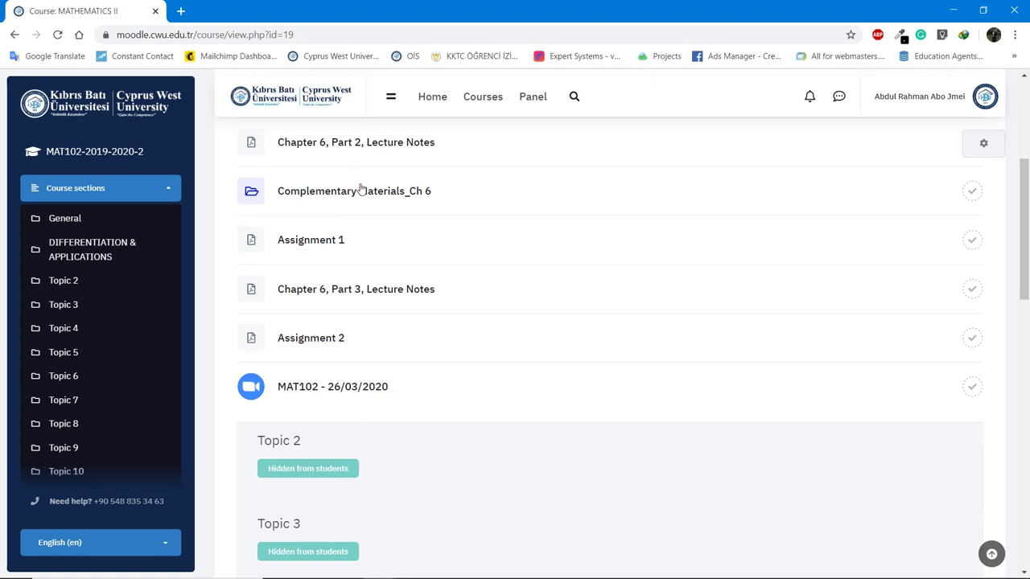
pyautogui.scroll(2, 361, 188)
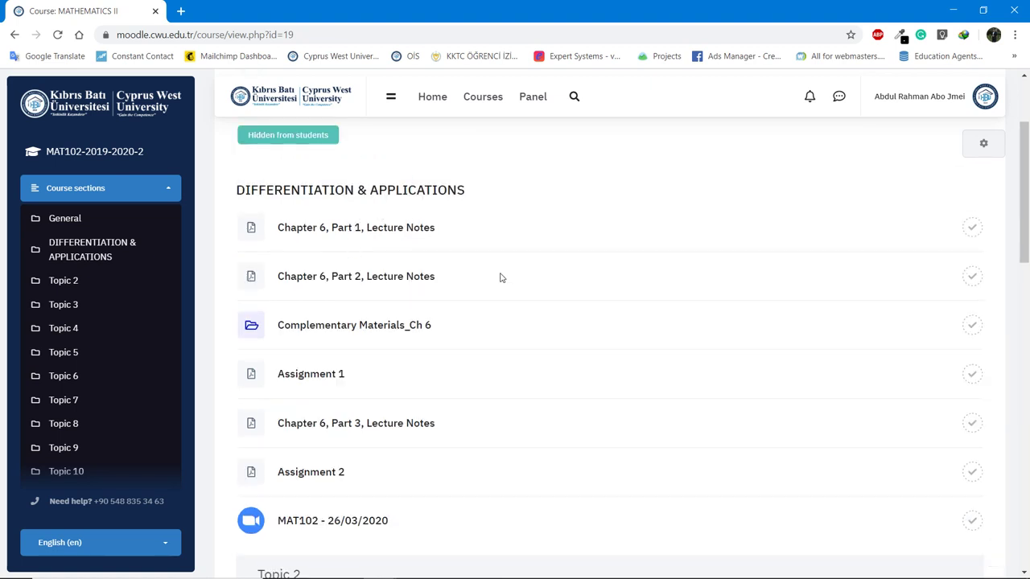
pyautogui.scroll(-1, 432, 313)
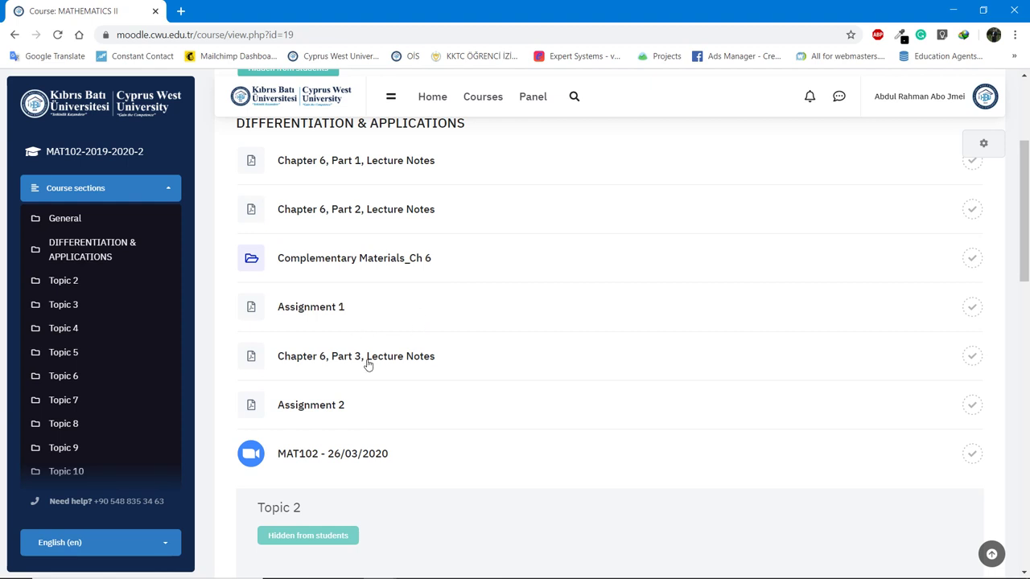
pyautogui.scroll(-1, 370, 378)
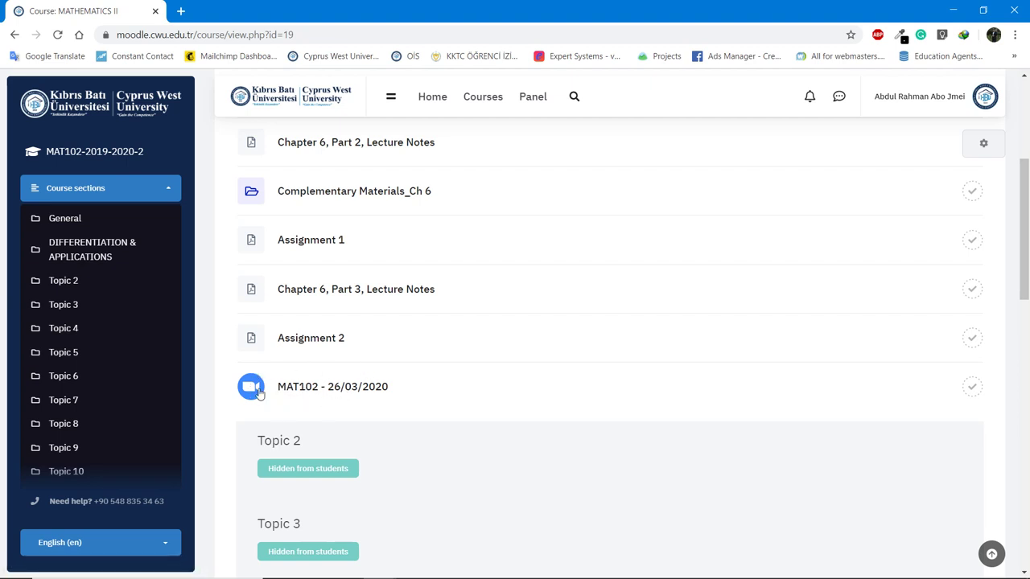
# - Open the MAT102 - 26/03/2020 Zoom activity and highlight its recurring meeting description
pyautogui.click(292, 387)
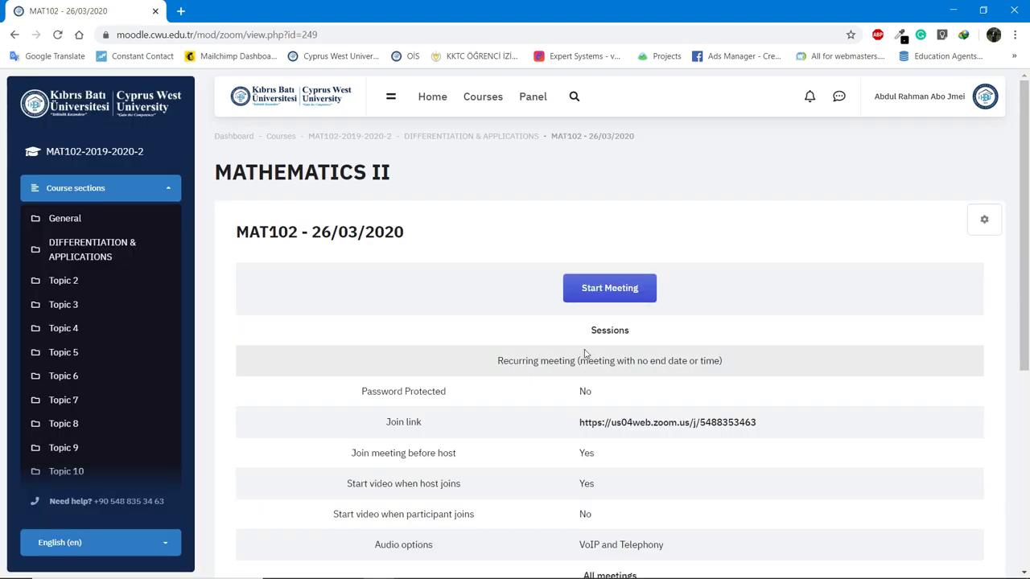
pyautogui.tripleClick(539, 360)
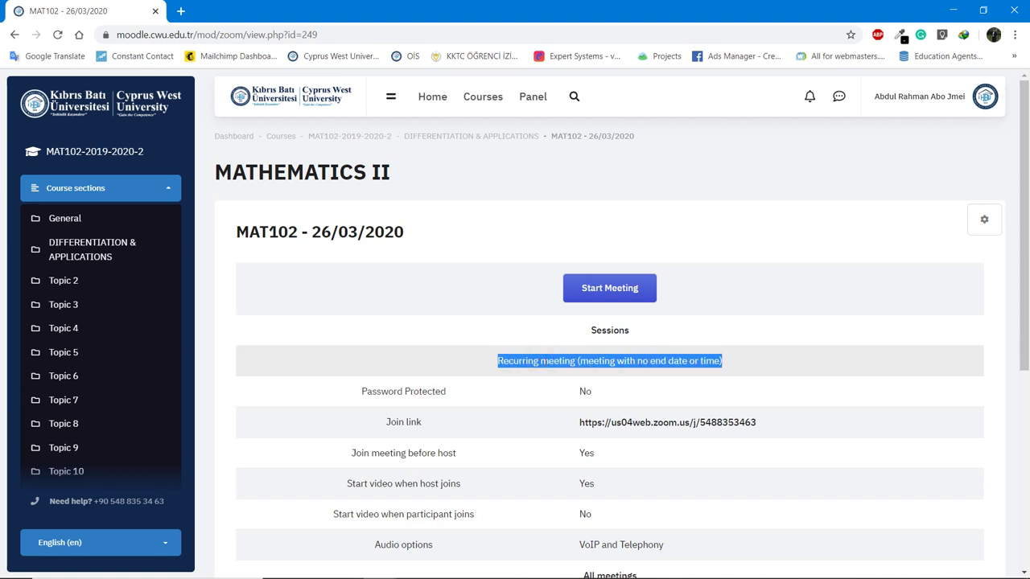
pyautogui.doubleClick(557, 361)
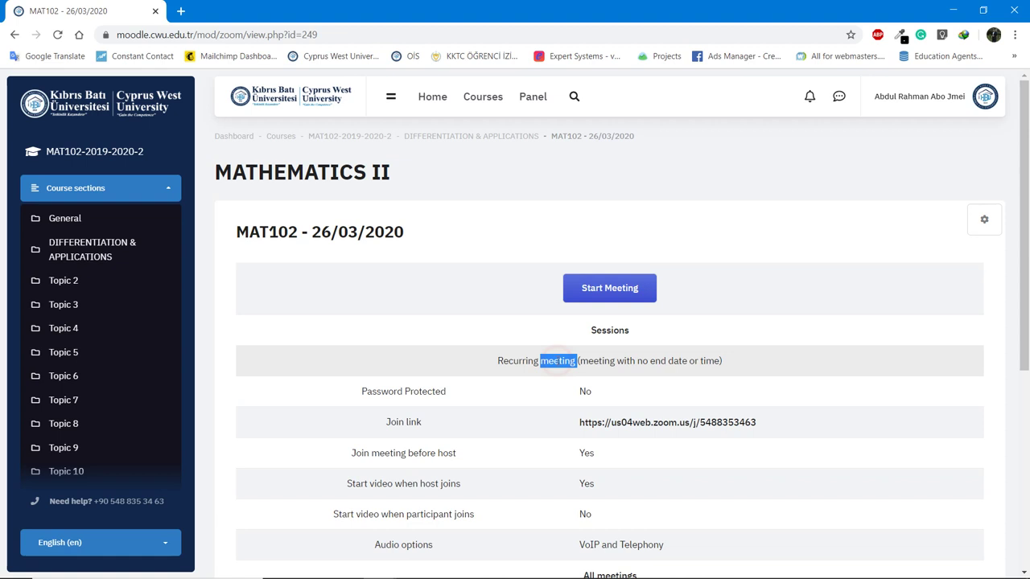
pyautogui.click(568, 363)
pyautogui.moveTo(497, 361); pyautogui.dragTo(539, 361)
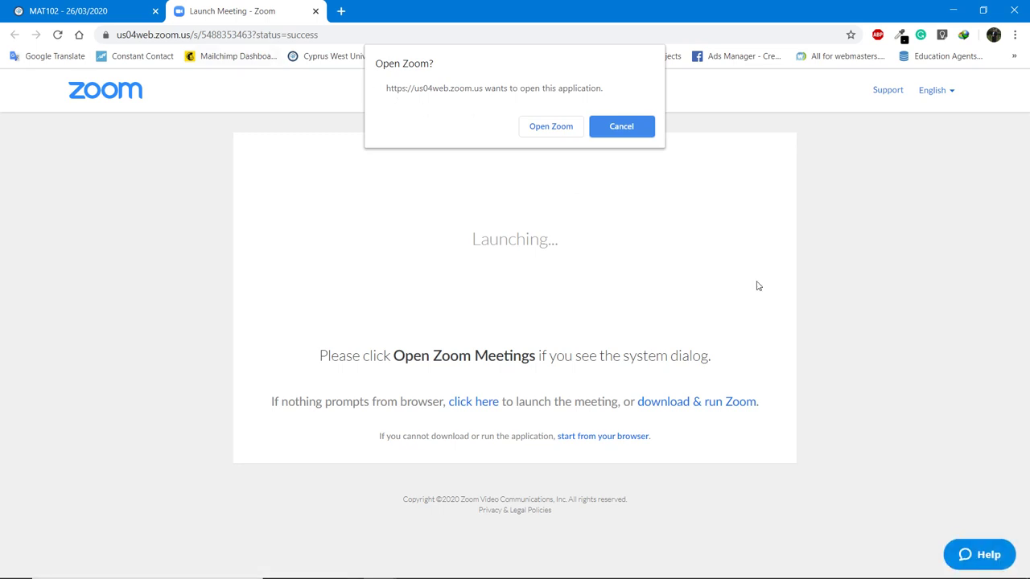
# - Switch between the MAT102 course tab and the Zoom launch tab until the Open Zoom? prompt appears
pyautogui.click(61, 6)
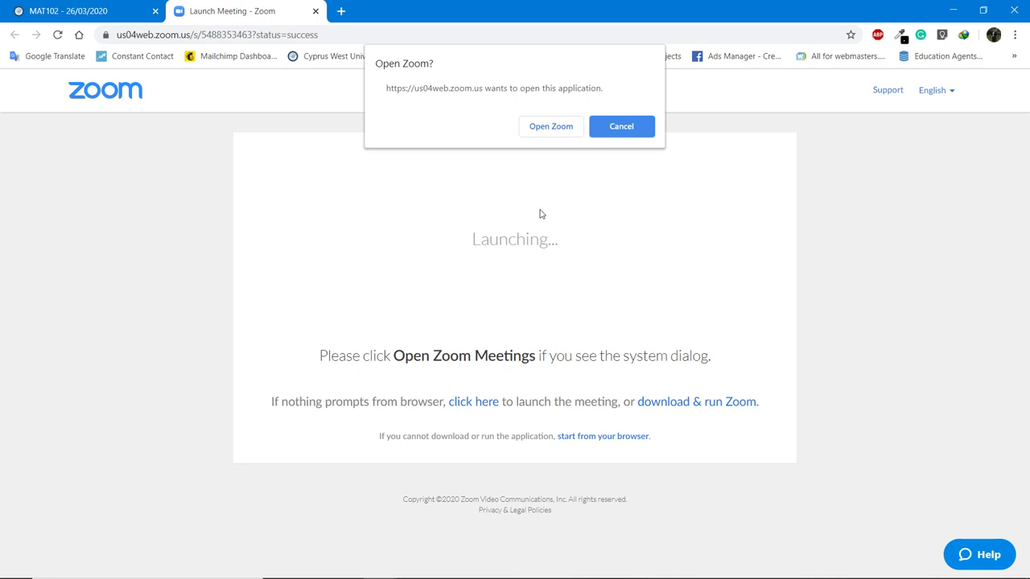
pyautogui.click(100, 10)
pyautogui.click(241, 11)
pyautogui.click(113, 7)
pyautogui.click(113, 6)
pyautogui.click(242, 11)
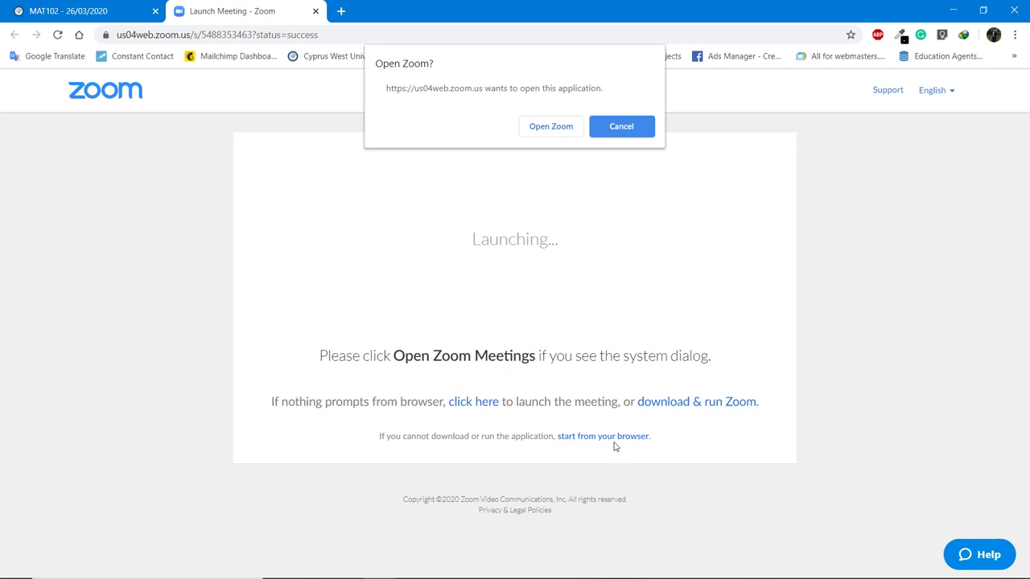
# - Allow the browser to open the Zoom app and minimize the main Zoom client
pyautogui.click(551, 127)
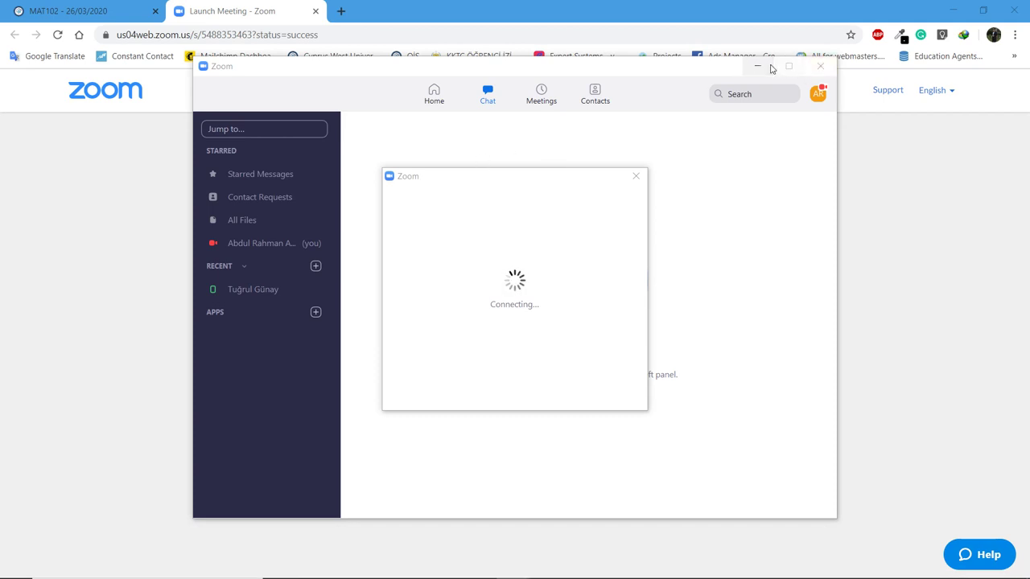
pyautogui.click(760, 66)
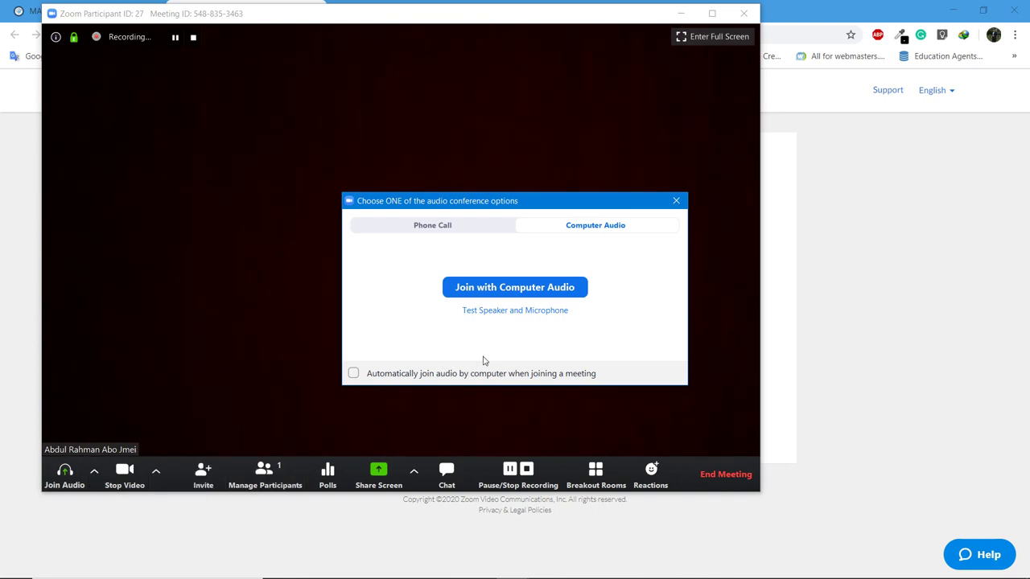
# - Join with computer audio, stop the video, and show the meeting maximized in full screen
pyautogui.click(527, 292)
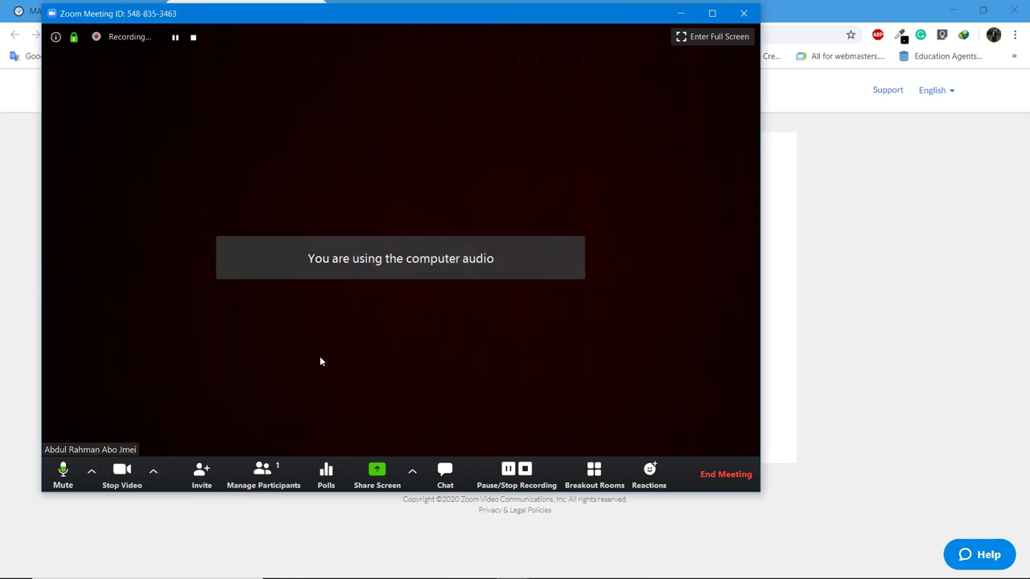
pyautogui.click(121, 473)
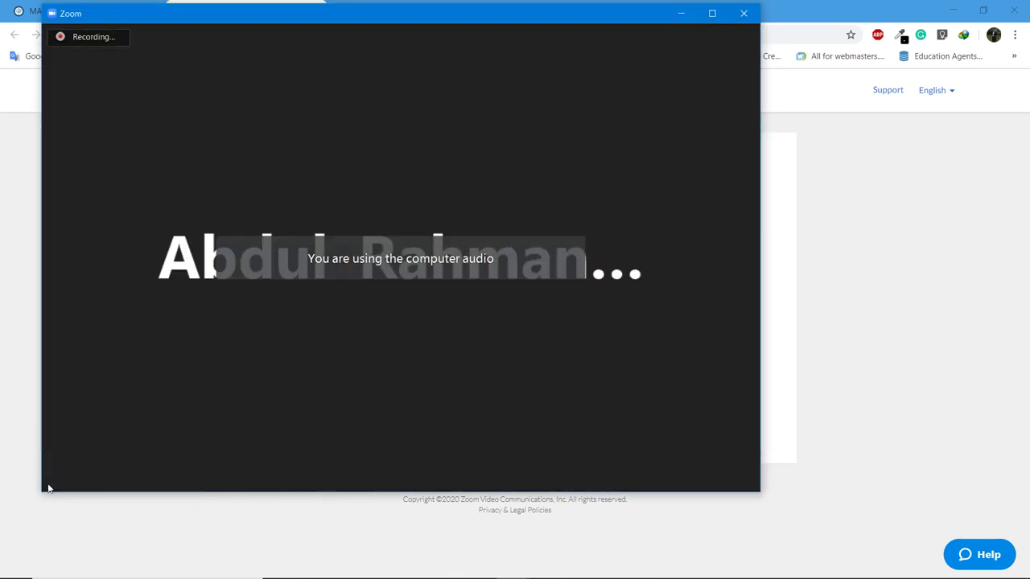
pyautogui.click(712, 13)
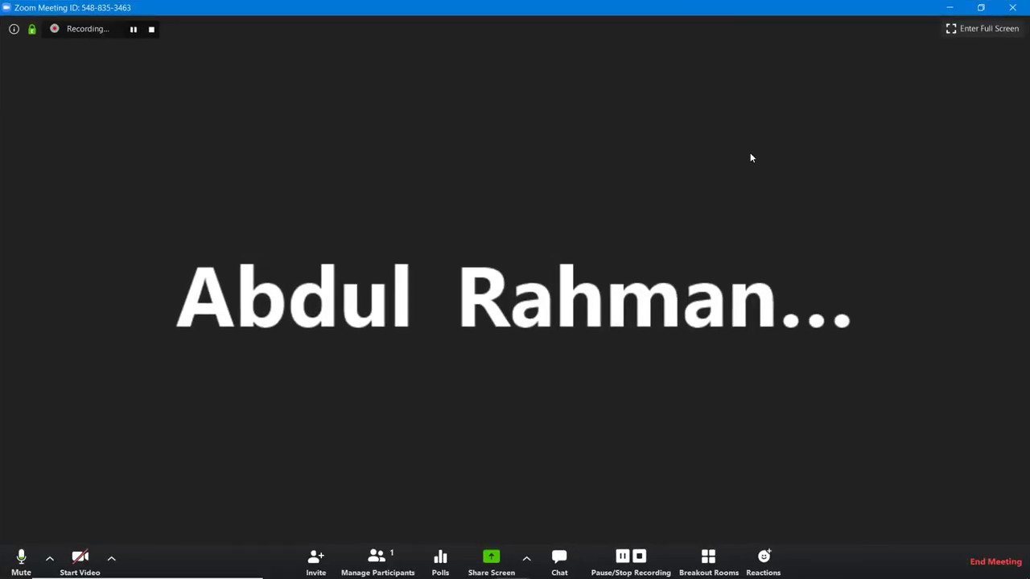
pyautogui.click(965, 28)
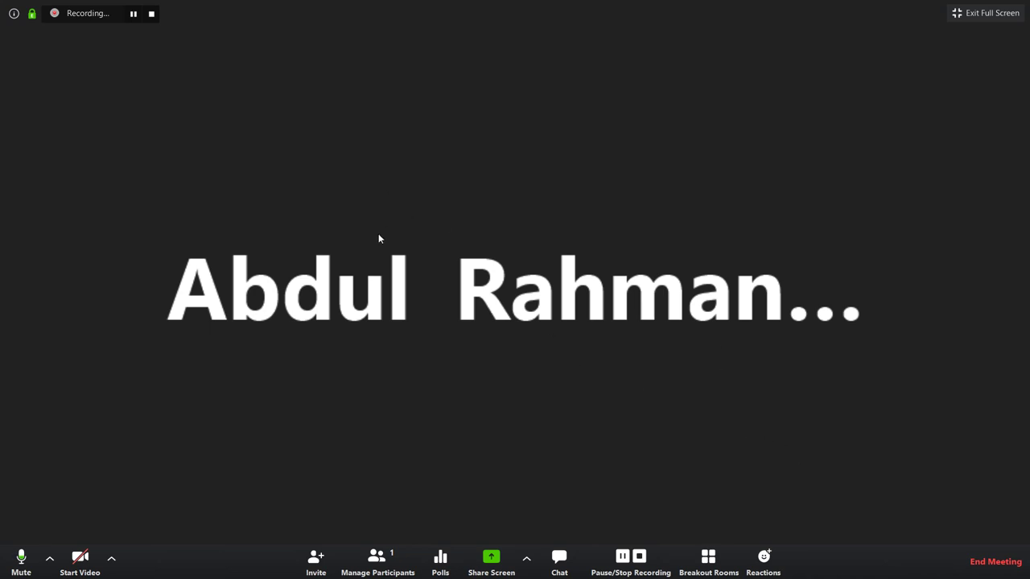
# - Leave the meeting, then minimize the Zoom client and the recording's folder window
pyautogui.click(995, 561)
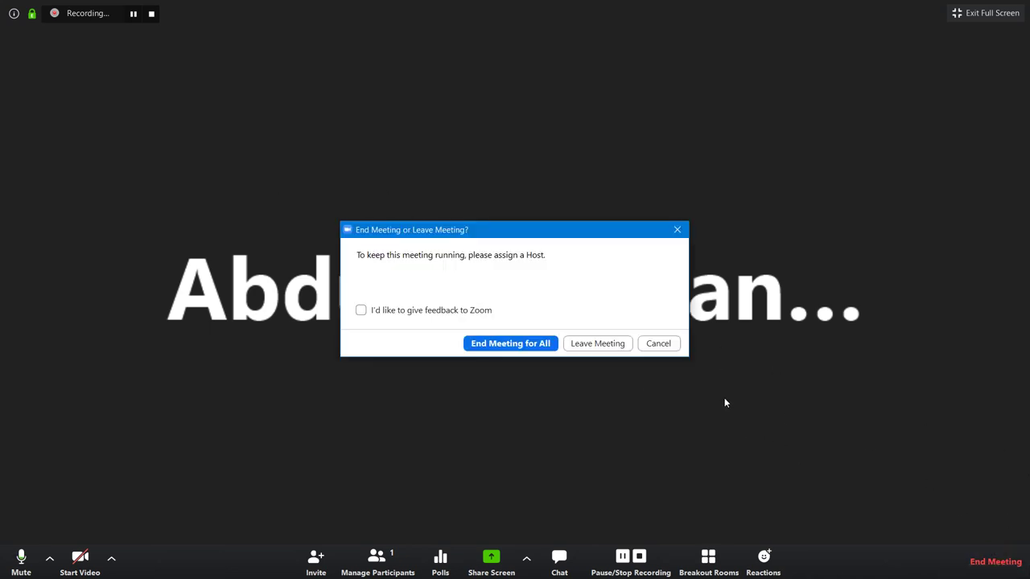
pyautogui.click(597, 344)
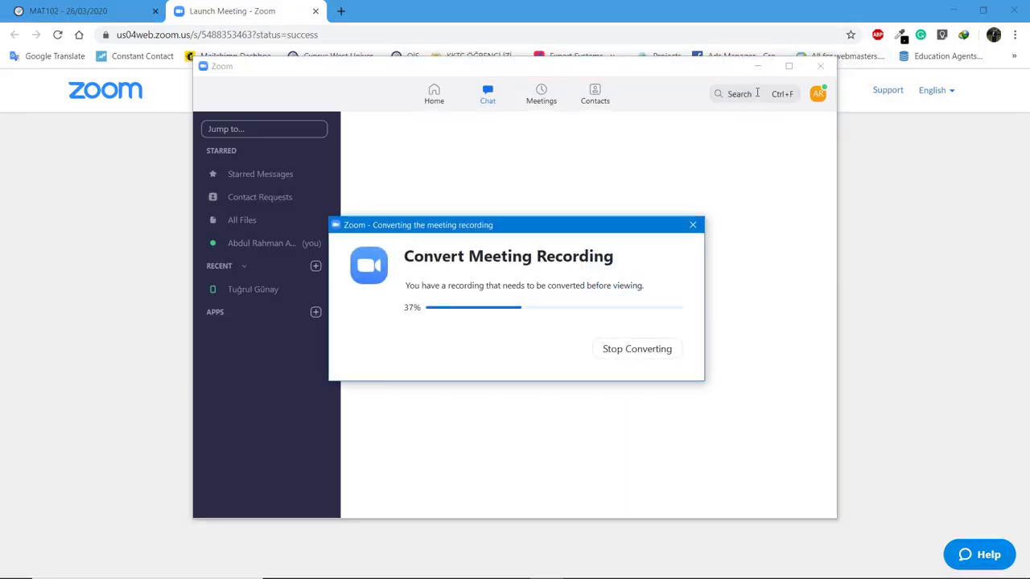
pyautogui.click(757, 65)
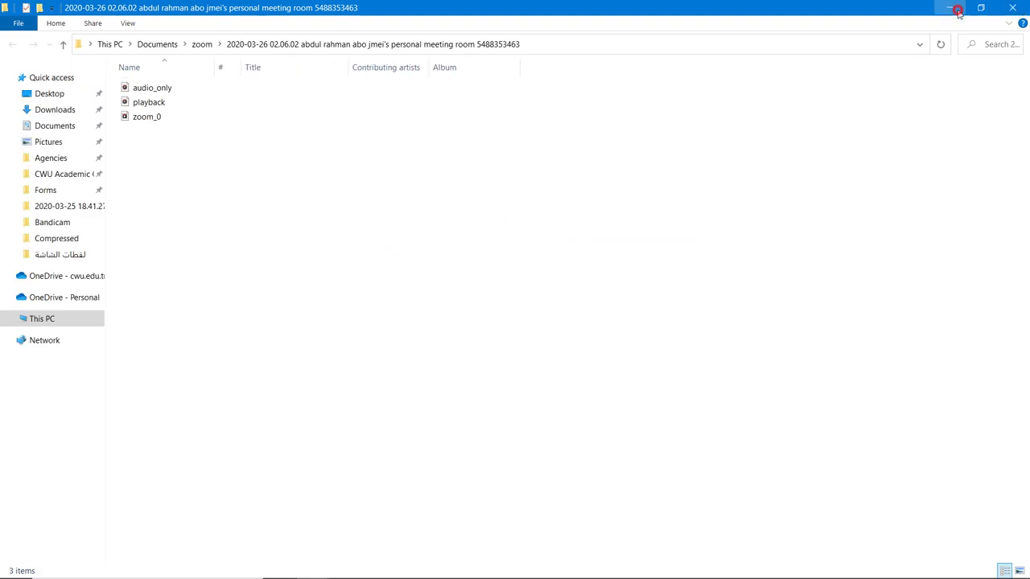
pyautogui.click(954, 8)
pyautogui.click(101, 222)
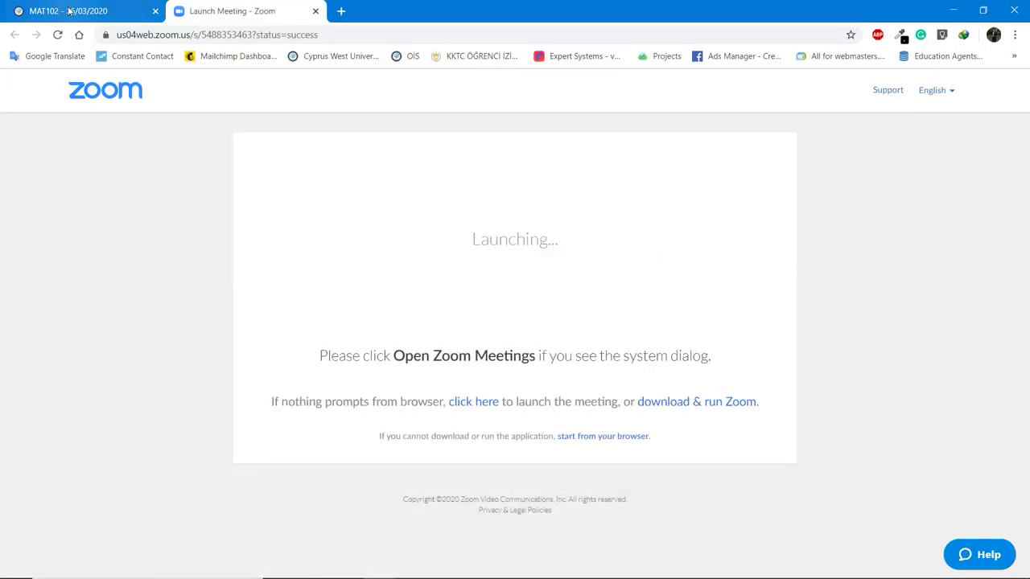
# - Return to the MAT102 tab and open the MATHEMATICS II course at DIFFERENTIATION & APPLICATIONS / General
pyautogui.click(71, 11)
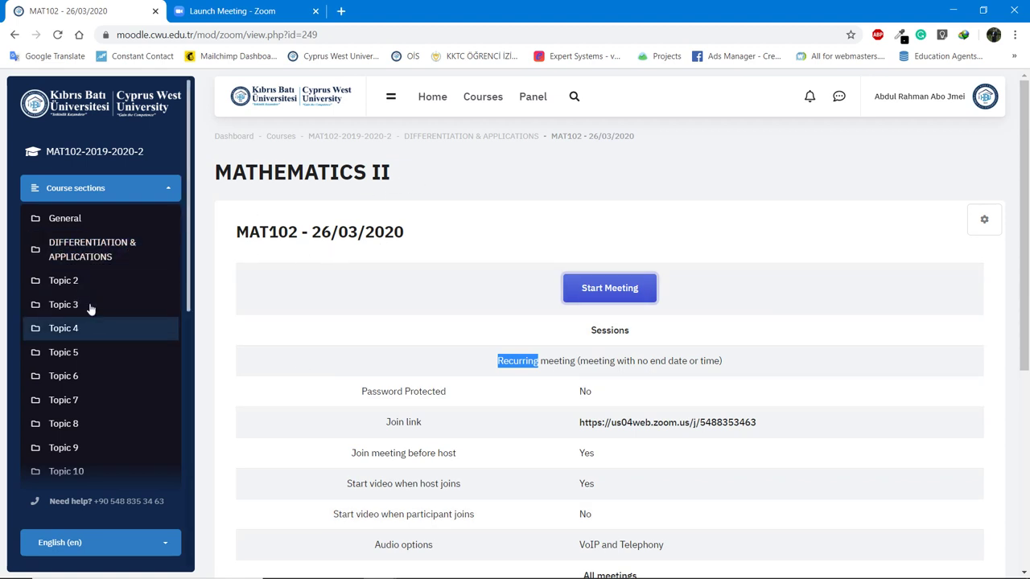
pyautogui.click(94, 232)
pyautogui.click(88, 220)
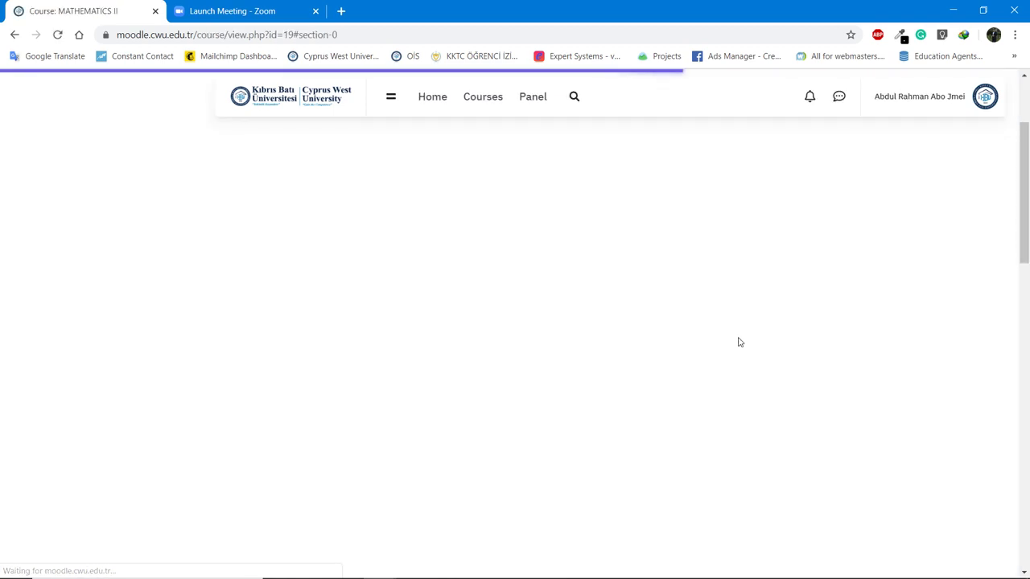
pyautogui.scroll(-2, 735, 393)
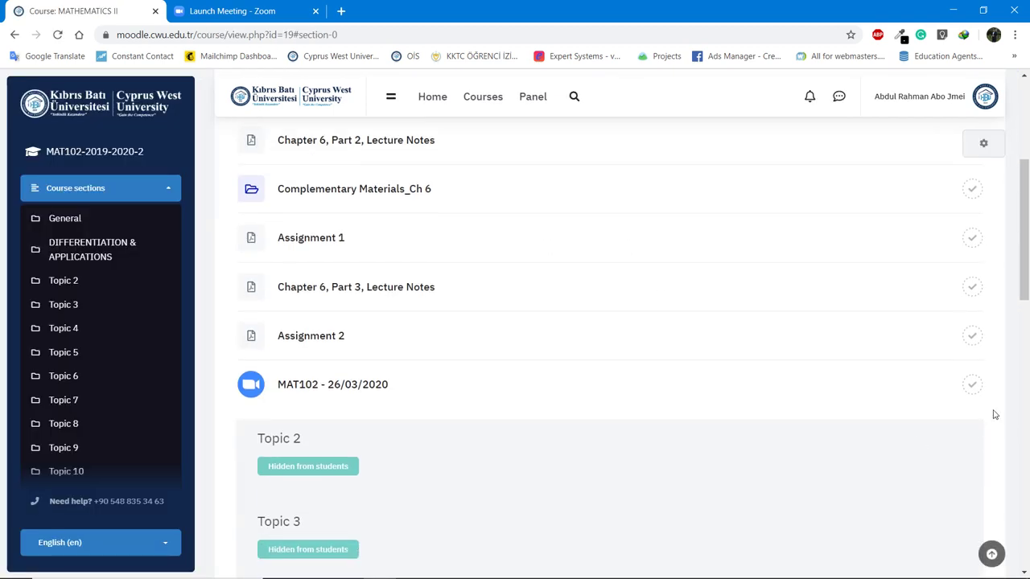
# - Scroll through the MATHEMATICS II course page to the MAT102 - 26/03/2020 session
pyautogui.click(971, 384)
pyautogui.scroll(-1, 444, 389)
pyautogui.scroll(-3, 444, 388)
pyautogui.scroll(3, 507, 349)
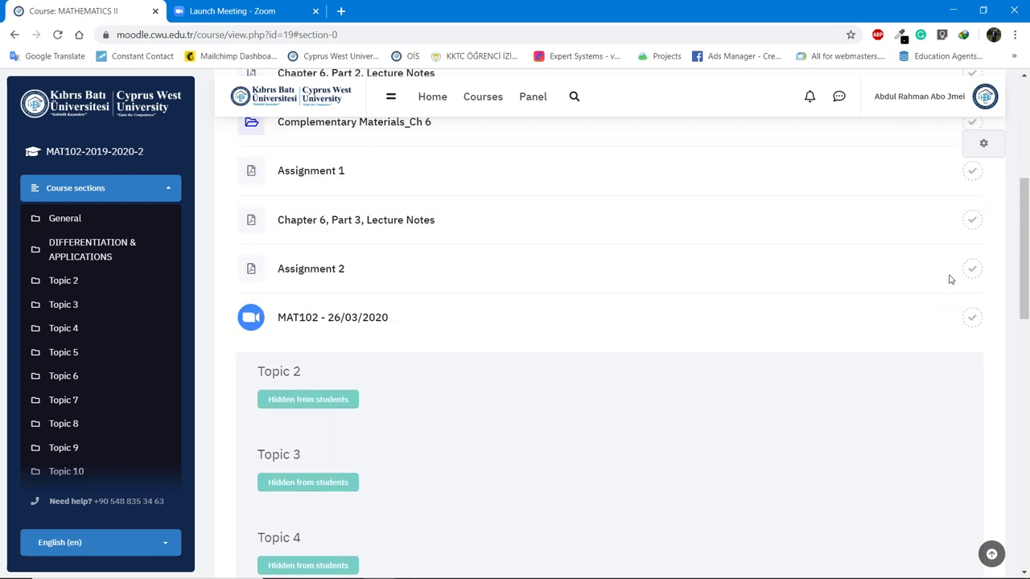
pyautogui.click(970, 272)
pyautogui.click(966, 218)
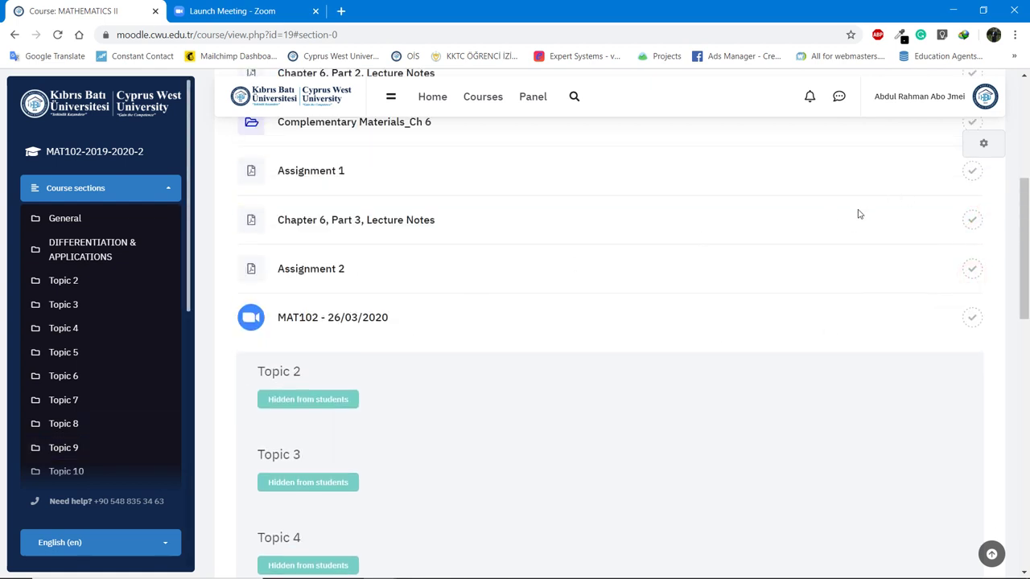
pyautogui.scroll(2, 945, 260)
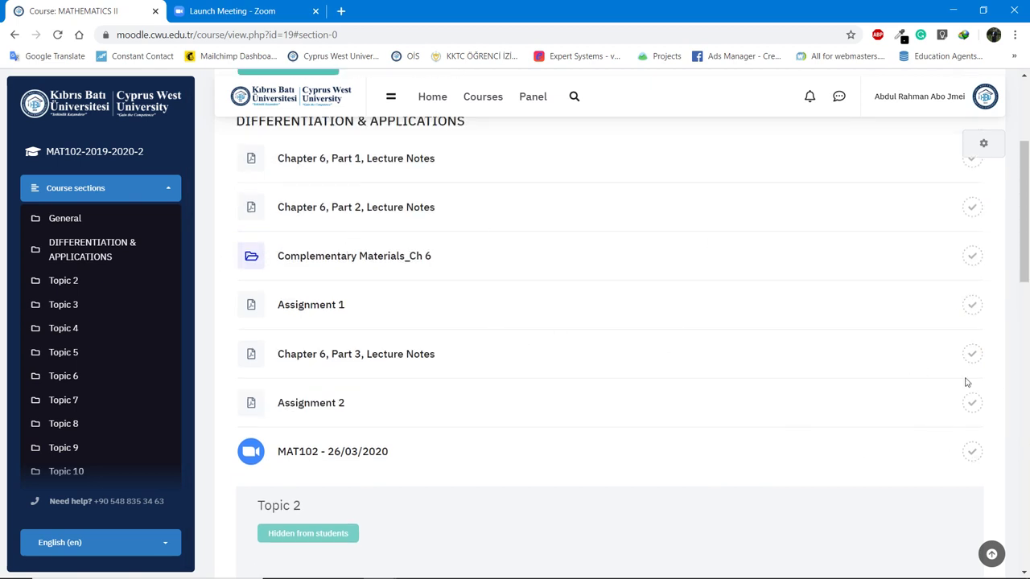
pyautogui.click(980, 452)
pyautogui.scroll(-2, 571, 409)
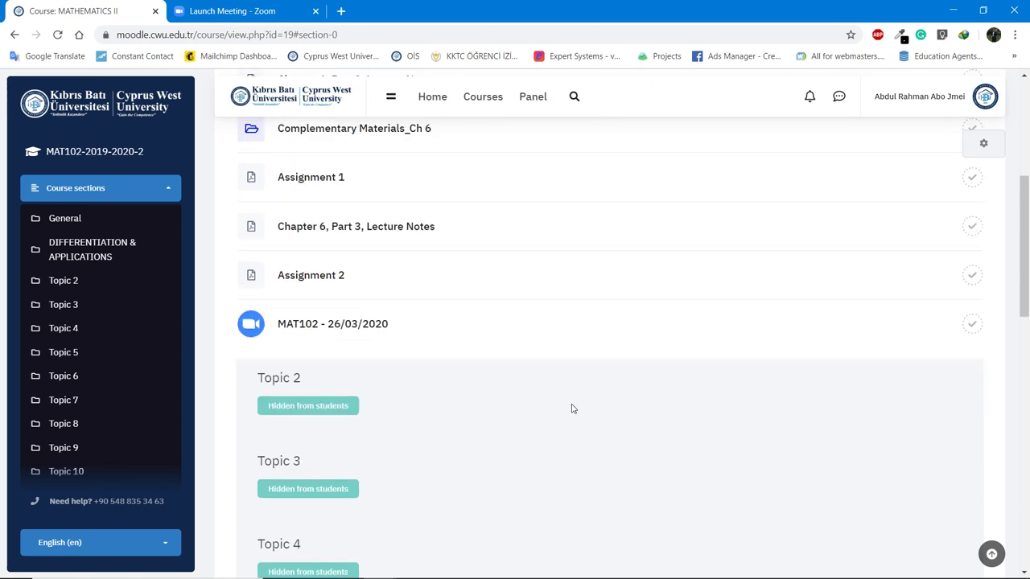
pyautogui.scroll(1, 571, 409)
pyautogui.scroll(-4, 338, 354)
pyautogui.scroll(7, 374, 365)
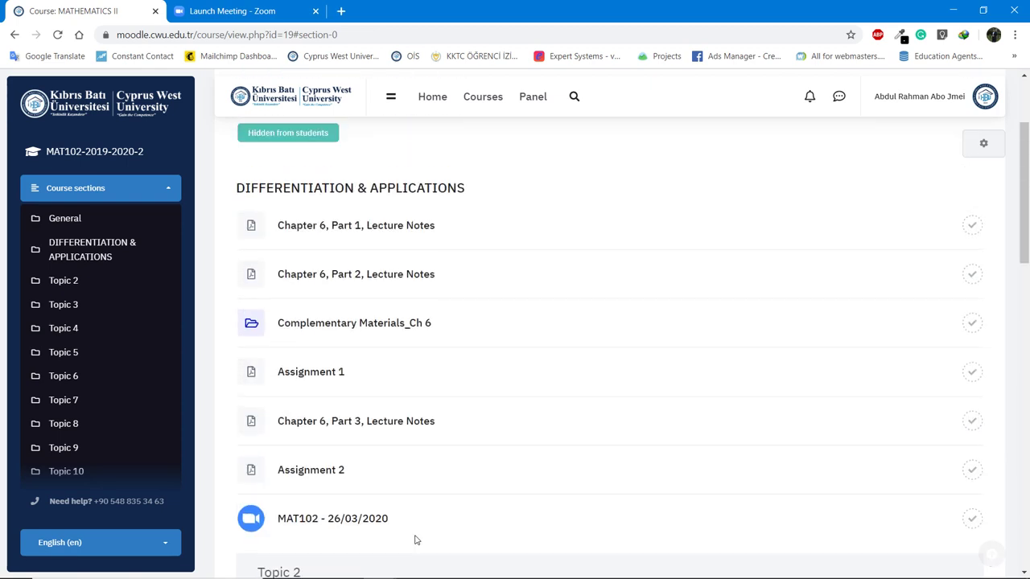